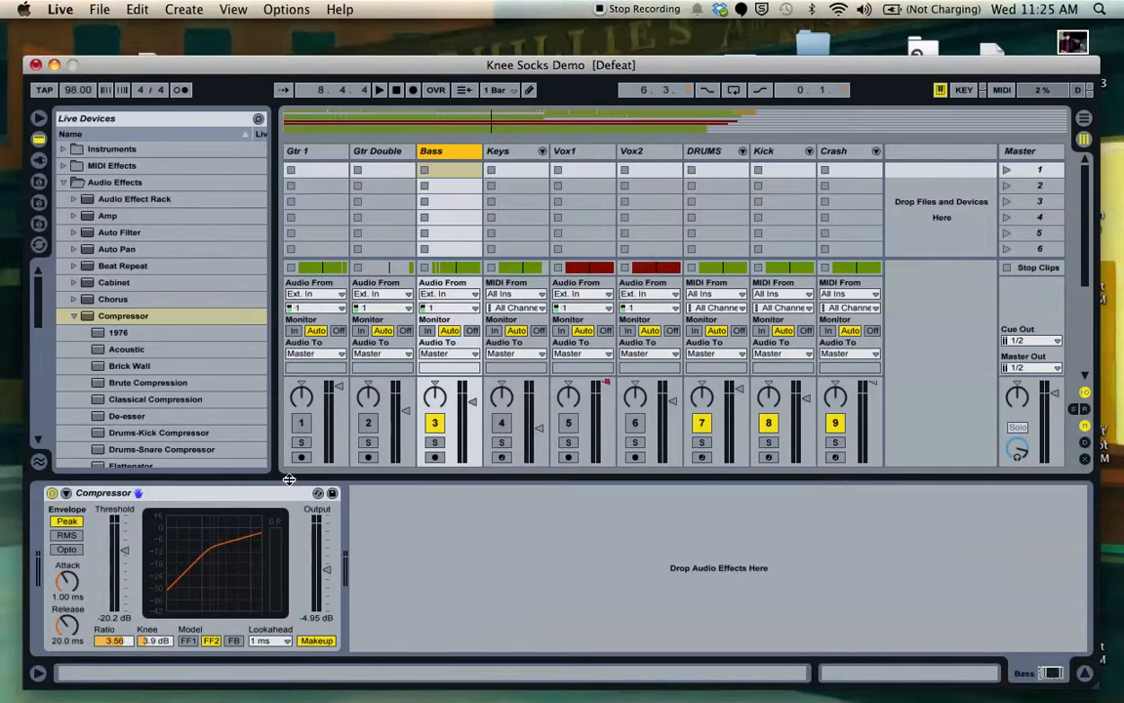
View the Bass waveform in the arrangement, and try the Compressor's RMS envelope mode before restoring Peak
{"action": "key", "text": "Tab"}
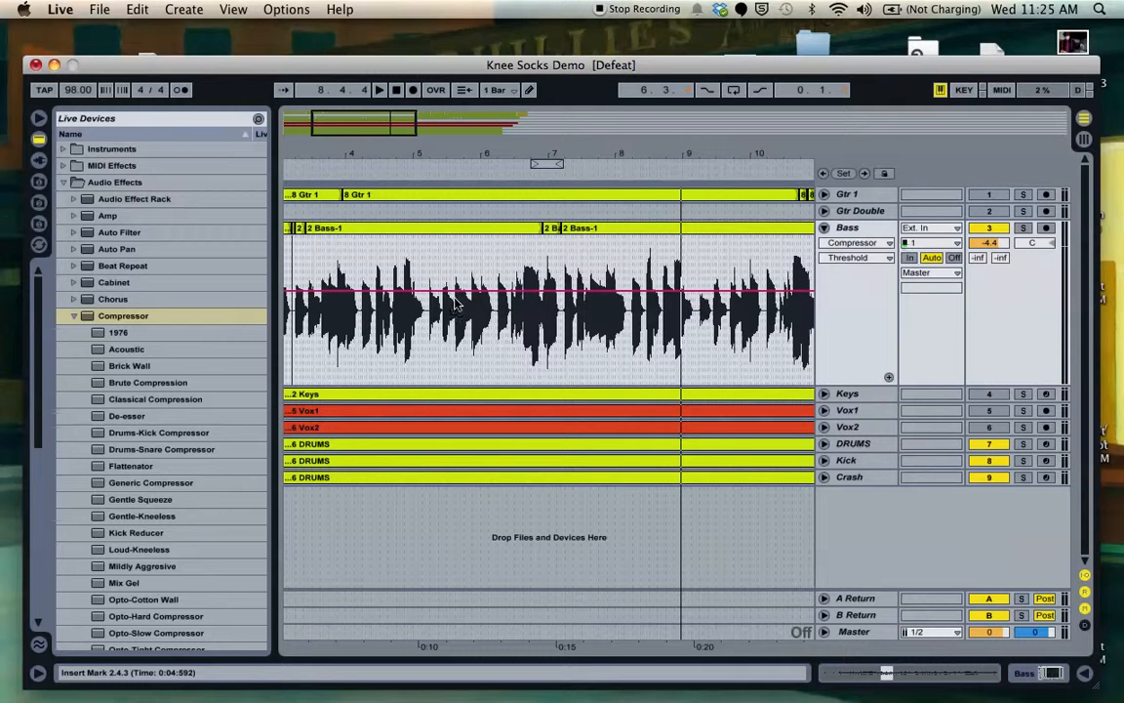
{"action": "key", "text": "Tab"}
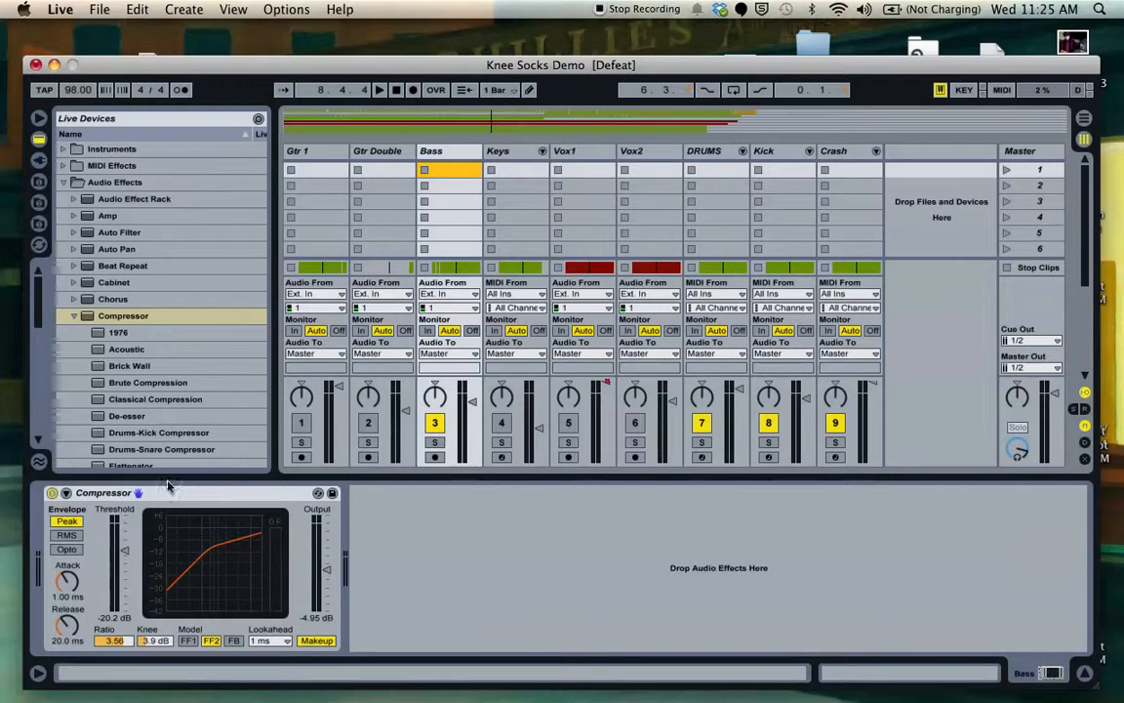
{"action": "left_click", "coordinate": [65, 536]}
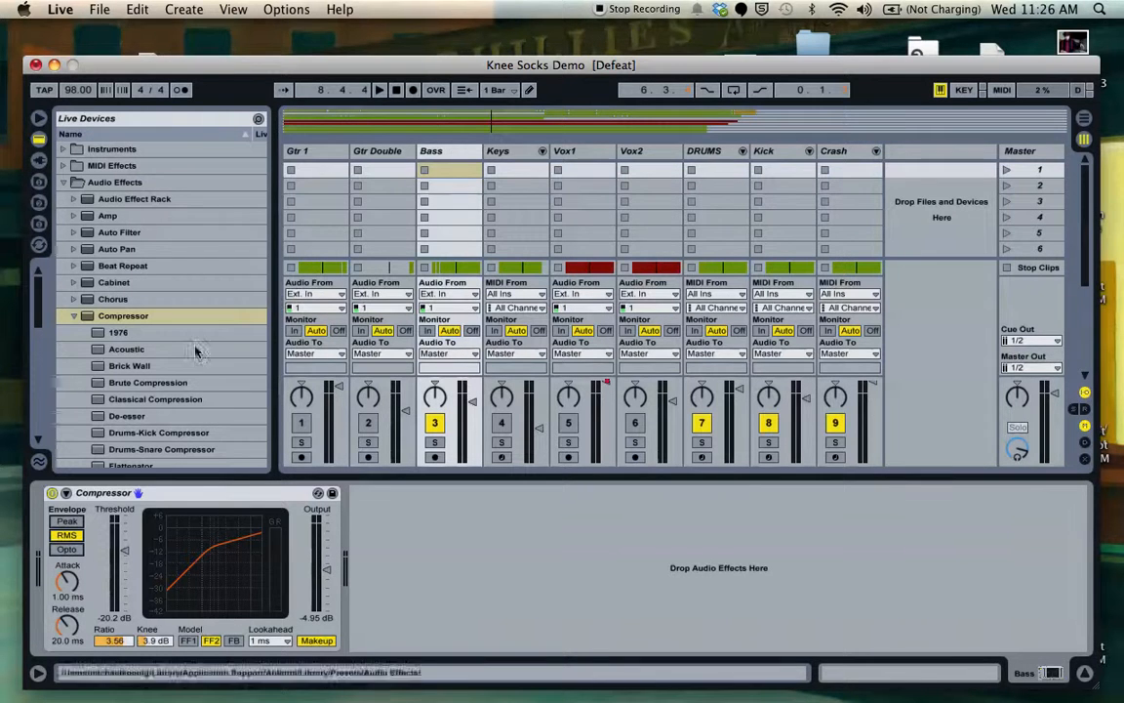
{"action": "left_click", "coordinate": [76, 523]}
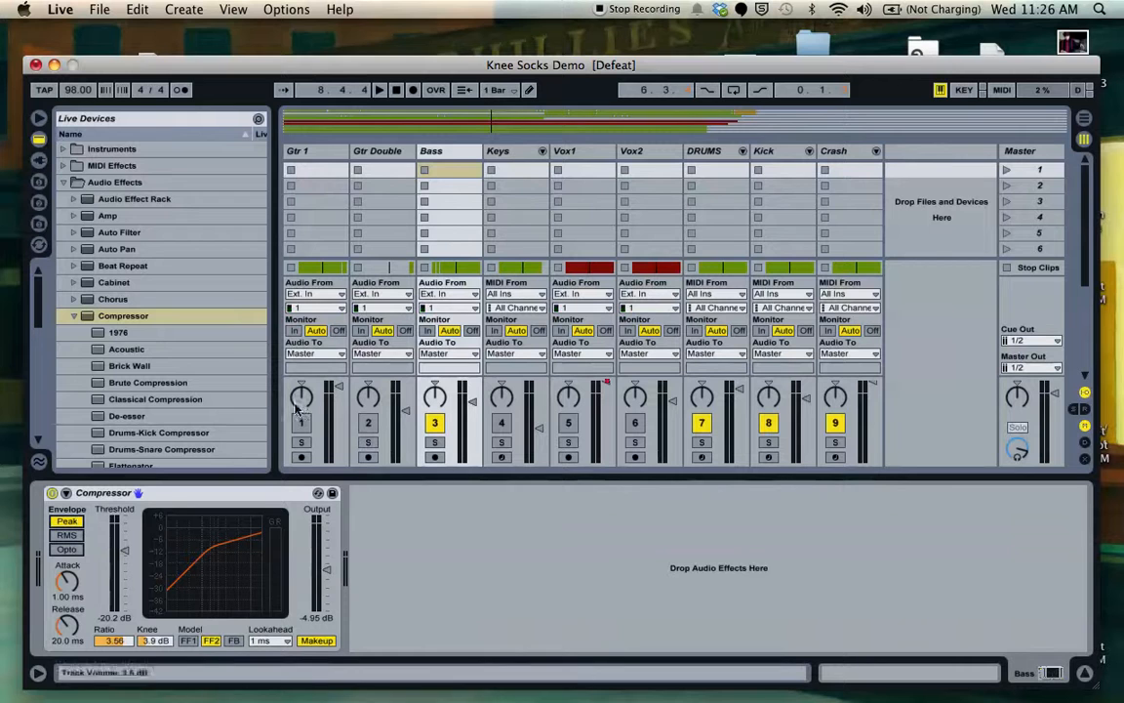
Listen to the soloed Bass track with its Compressor bypassed and the system volume raised, viewing its waveform in the arrangement
{"action": "left_click", "coordinate": [52, 493]}
{"action": "key", "text": "space"}
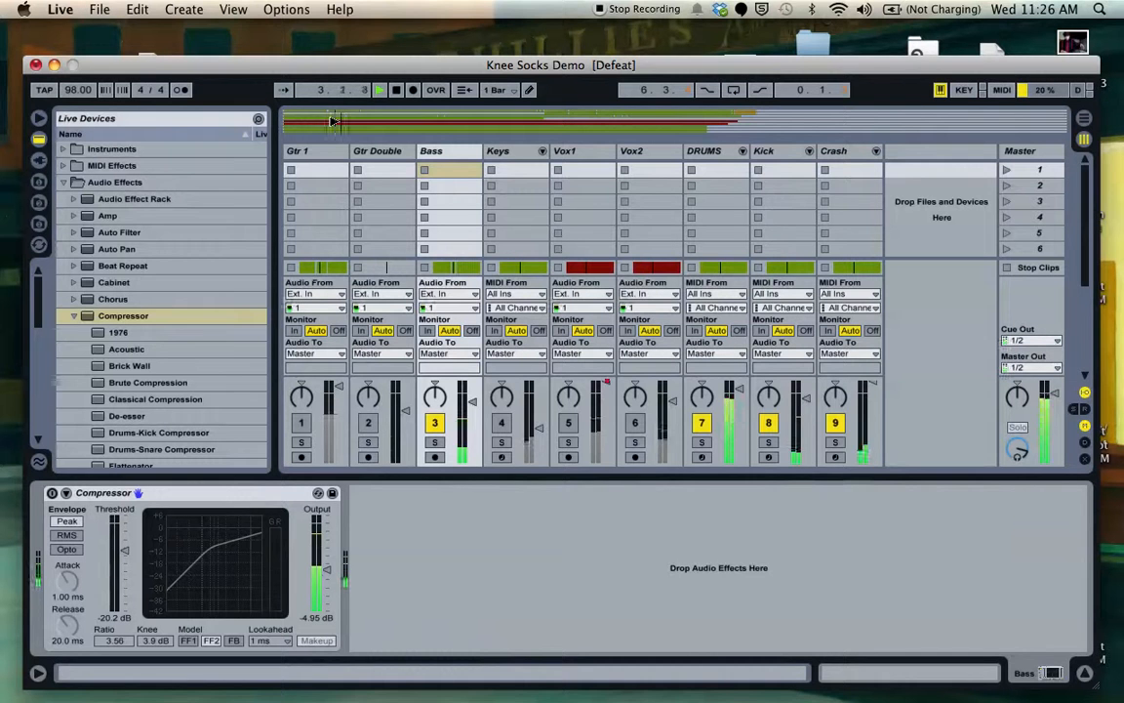
{"action": "key", "text": "XF86AudioRaiseVolume"}
{"action": "key", "text": "XF86AudioRaiseVolume"}
{"action": "left_click", "coordinate": [432, 444]}
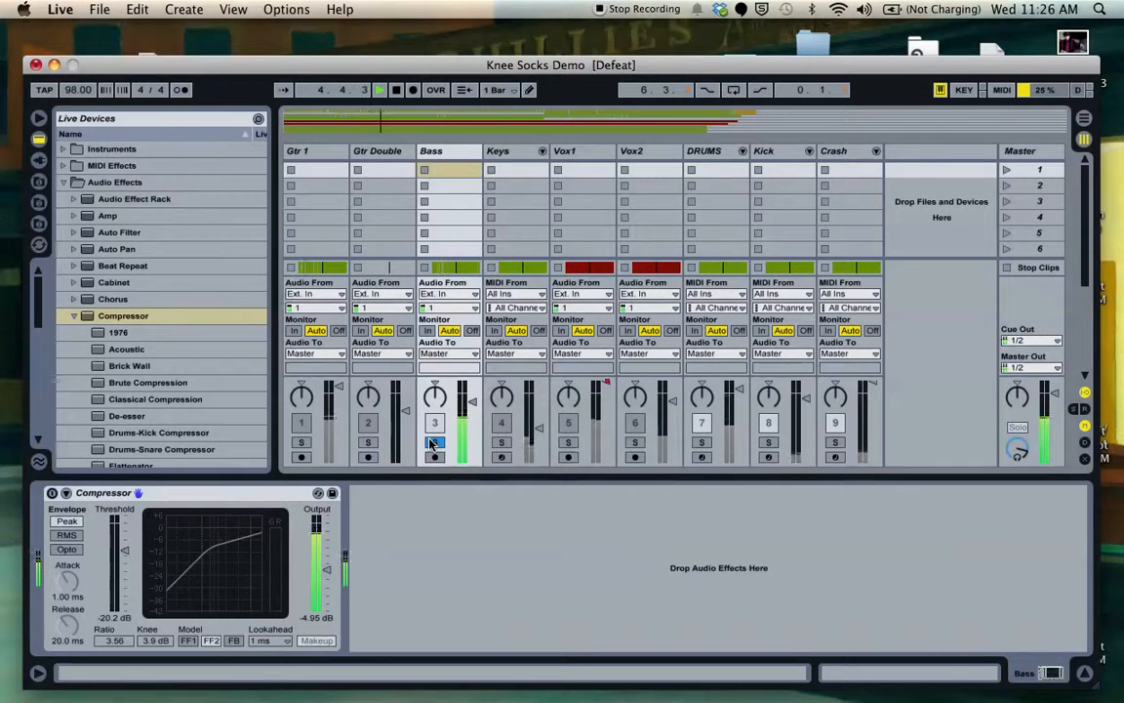
{"action": "key", "text": "XF86AudioRaiseVolume"}
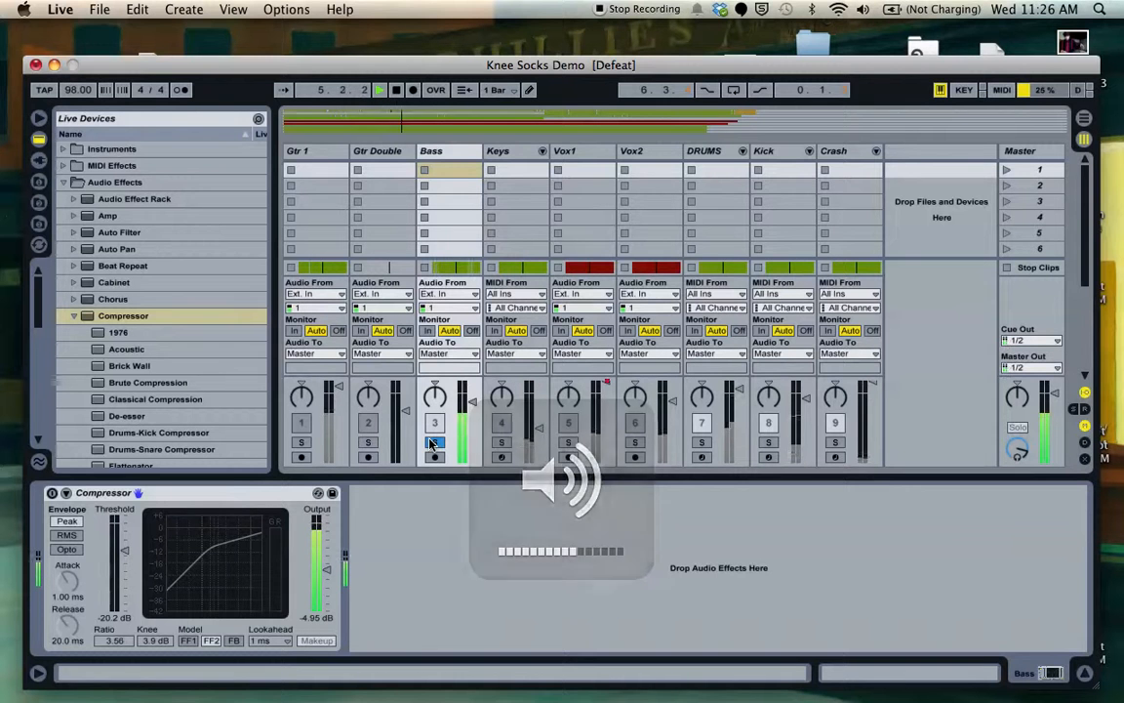
{"action": "key", "text": "Tab"}
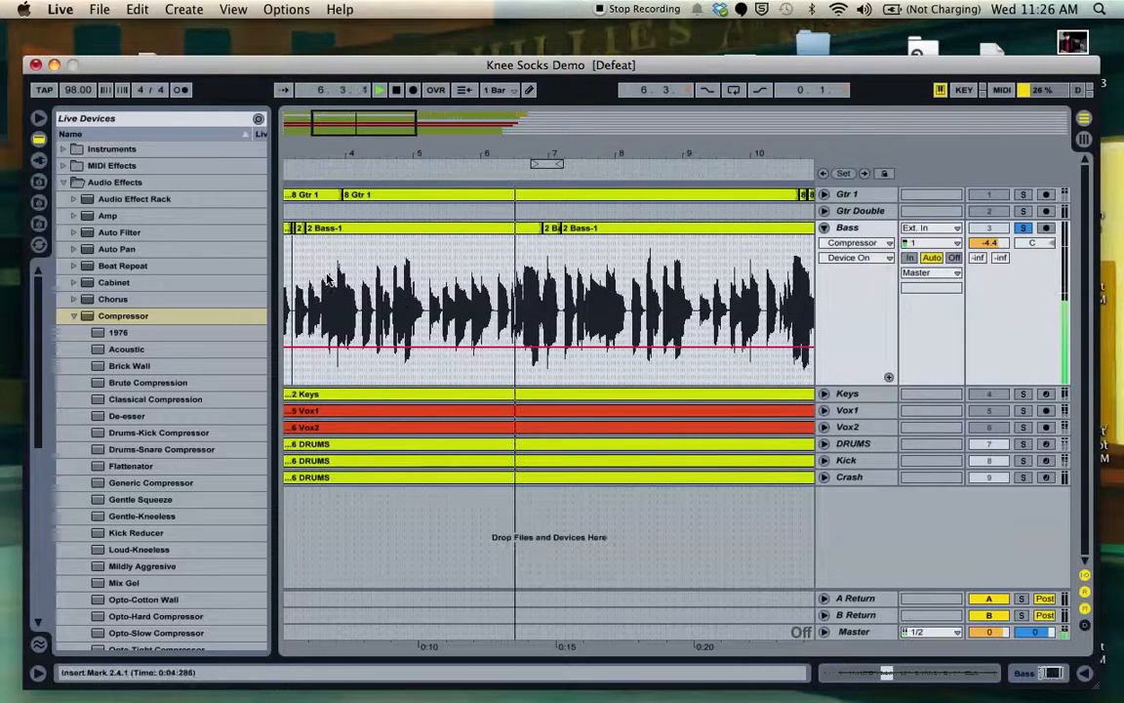
{"action": "key", "text": "Tab"}
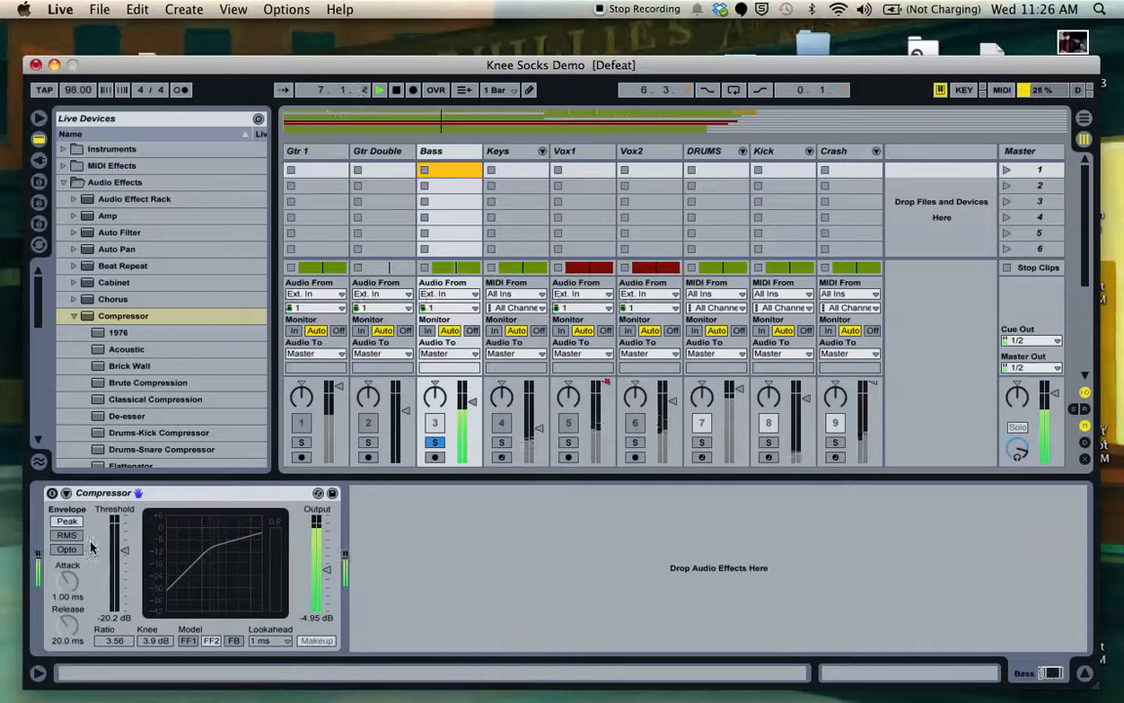
Re-enable the Bass Compressor with a threshold of -28.0 dB and an output level of -4.29 dB
{"action": "left_click", "coordinate": [53, 493]}
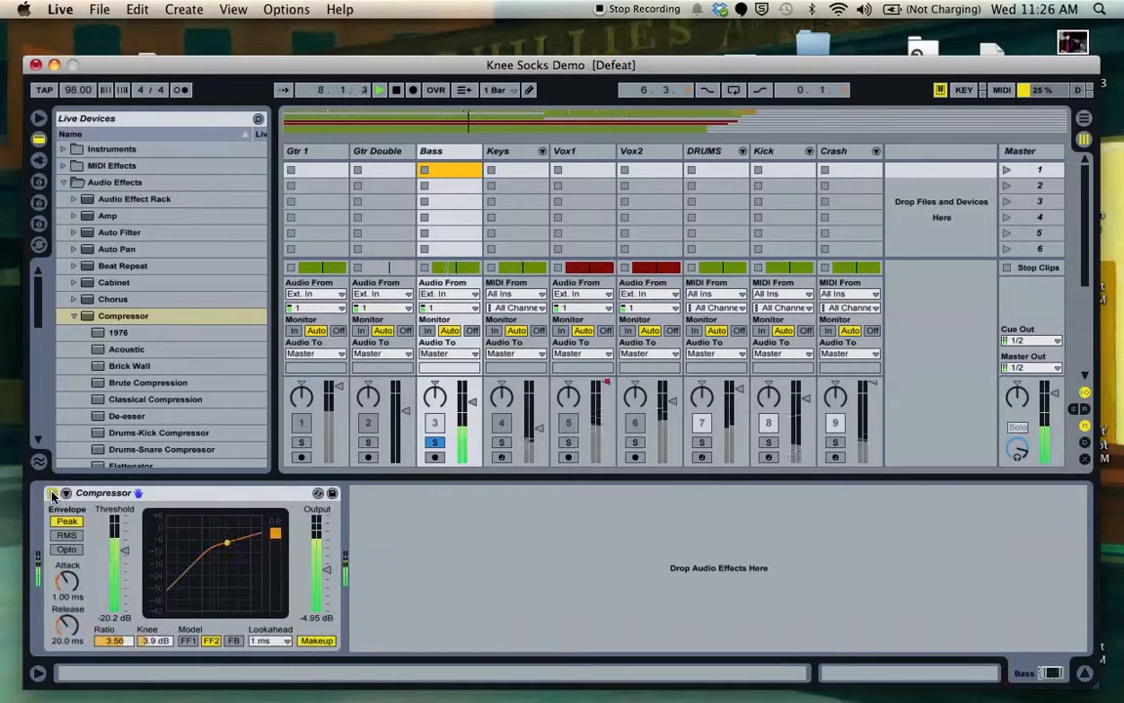
{"action": "left_click_drag", "start_coordinate": [124, 550], "coordinate": [130, 564]}
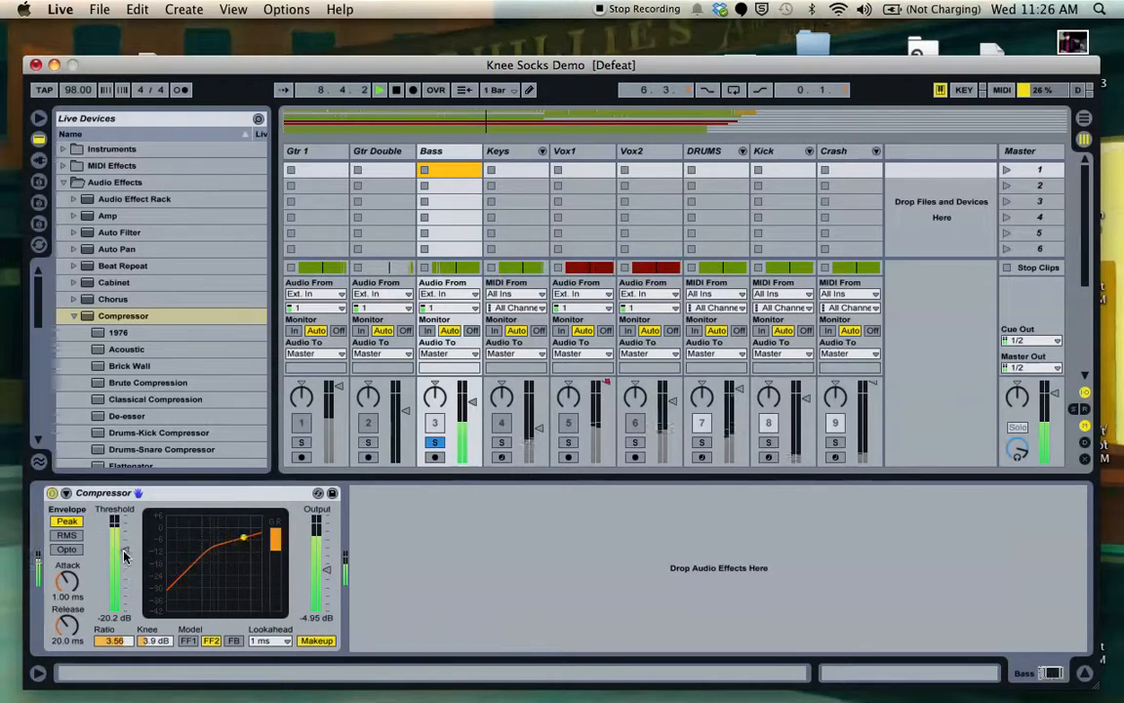
{"action": "key", "text": "Tab"}
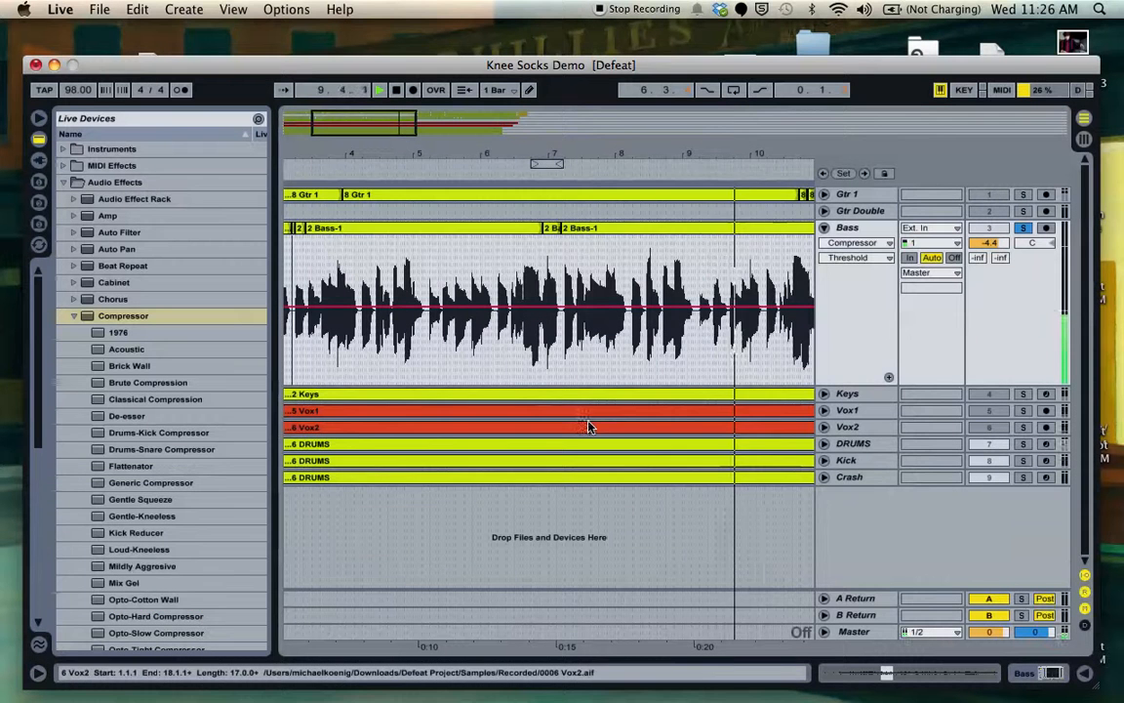
{"action": "left_click", "coordinate": [883, 256]}
{"action": "left_click", "coordinate": [883, 257]}
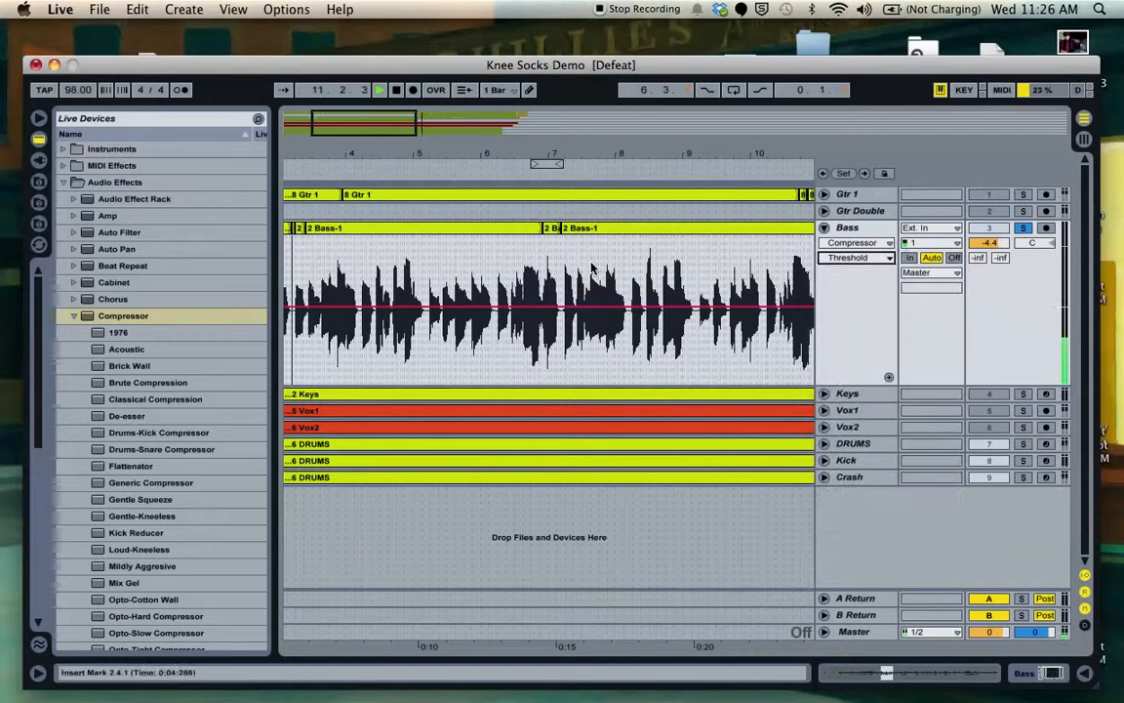
{"action": "key", "text": "Tab"}
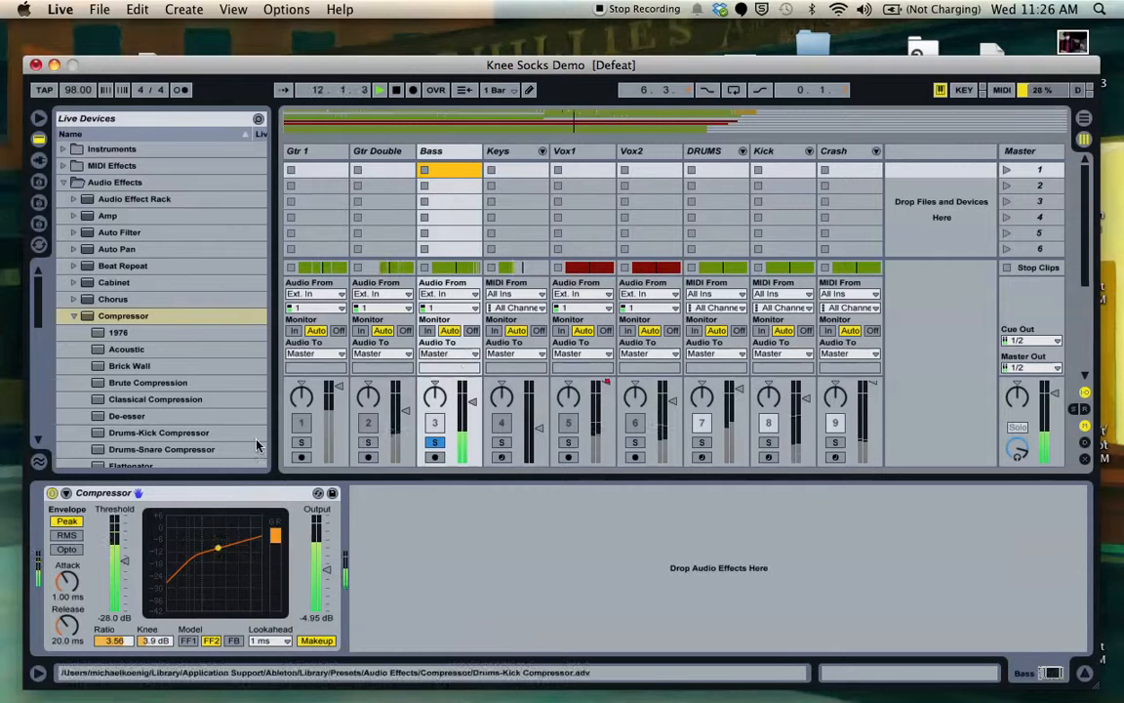
{"action": "left_click", "coordinate": [248, 487]}
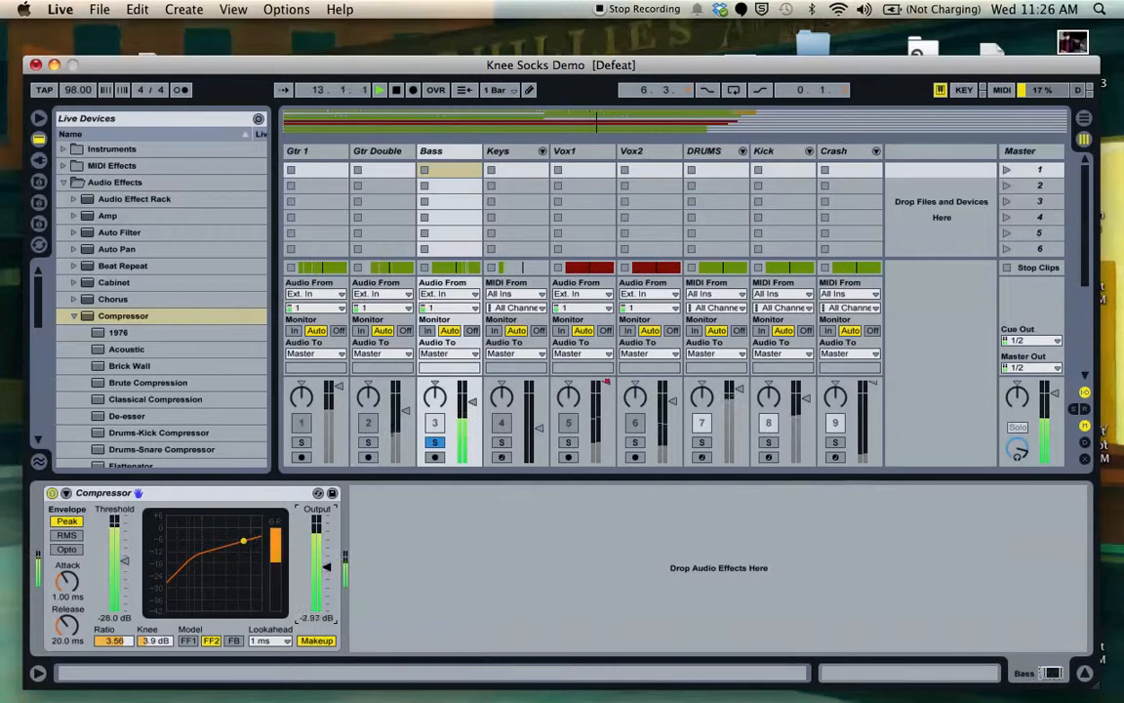
{"action": "left_click_drag", "start_coordinate": [327, 564], "coordinate": [326, 573]}
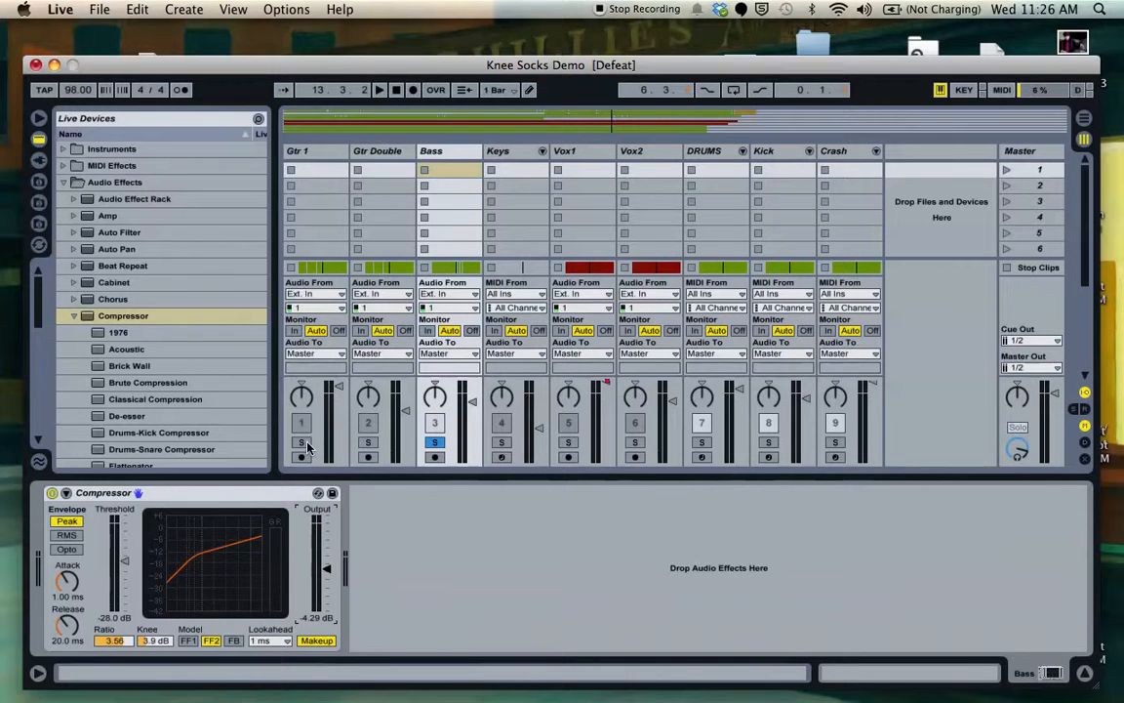
Play the Gtr 1 track soloed and set its Compressor's threshold to -21.5 dB
{"action": "left_click", "coordinate": [295, 151]}
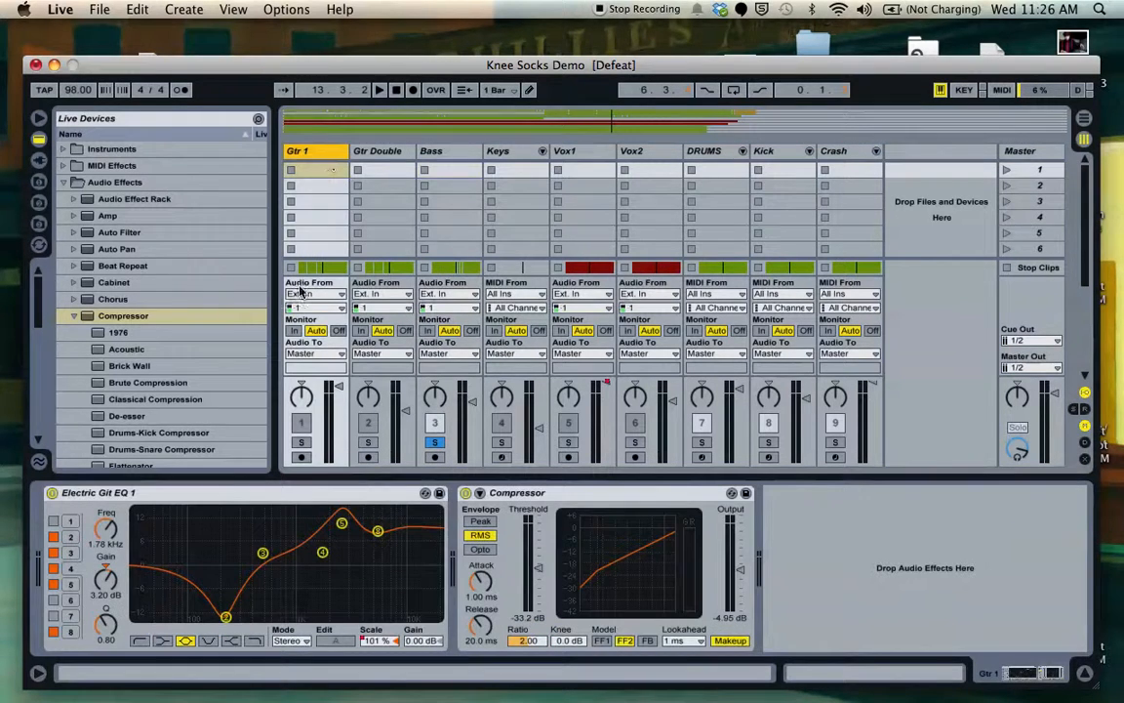
{"action": "left_click", "coordinate": [301, 442]}
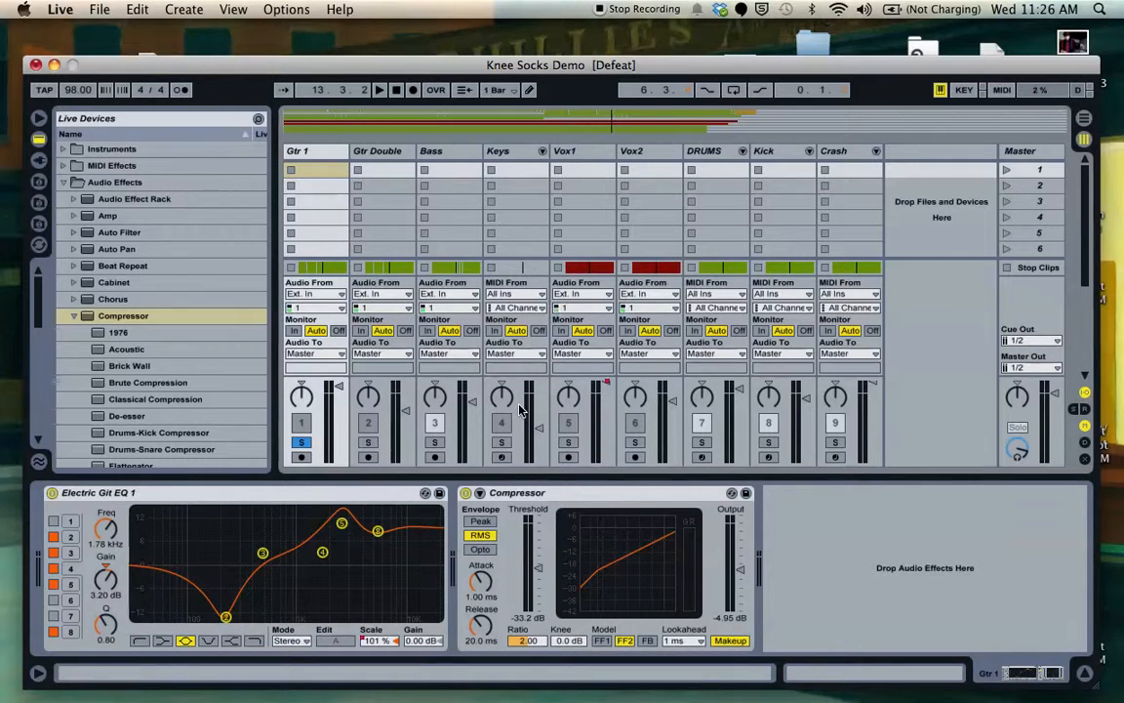
{"action": "key", "text": "space"}
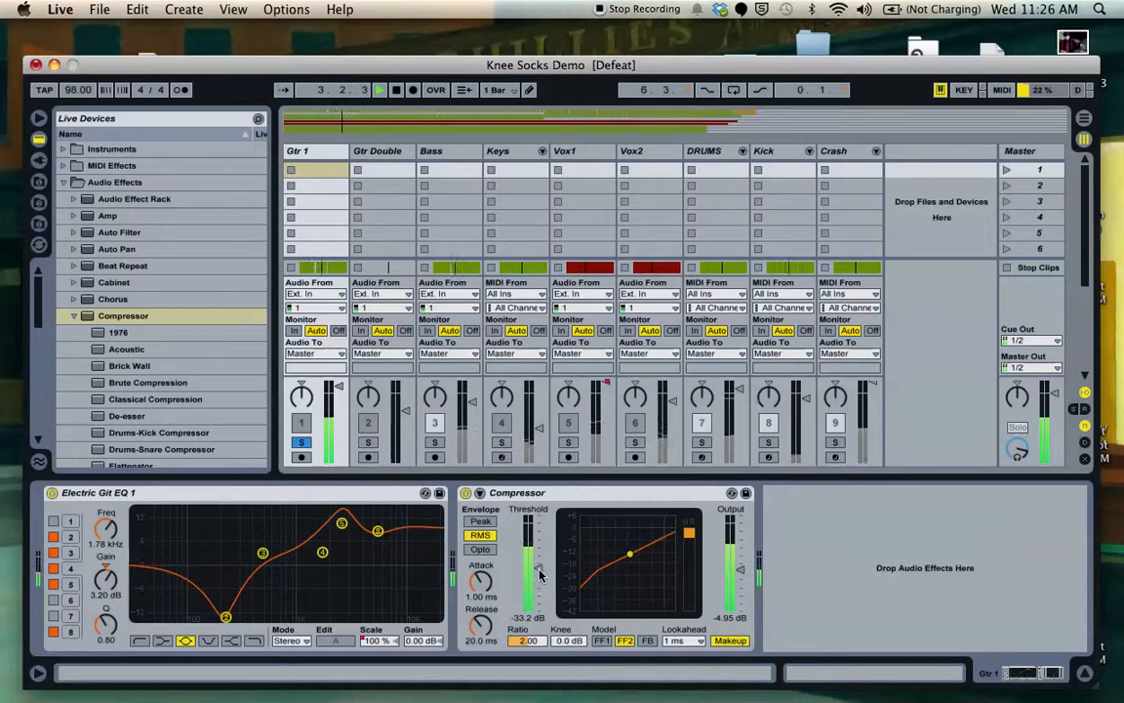
{"action": "mouse_move", "coordinate": [539, 569]}
{"action": "left_mouse_down"}
{"action": "mouse_move", "coordinate": [540, 605]}
{"action": "mouse_move", "coordinate": [540, 518]}
{"action": "mouse_move", "coordinate": [540, 552]}
{"action": "left_mouse_up"}
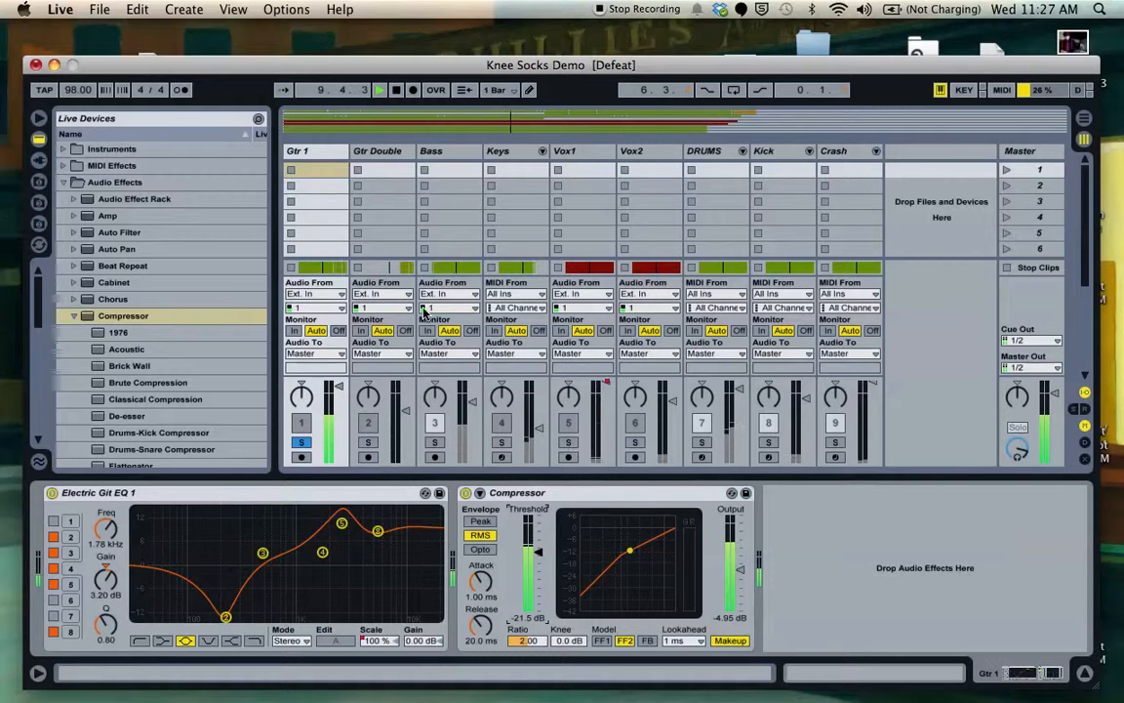
{"action": "key", "text": "space"}
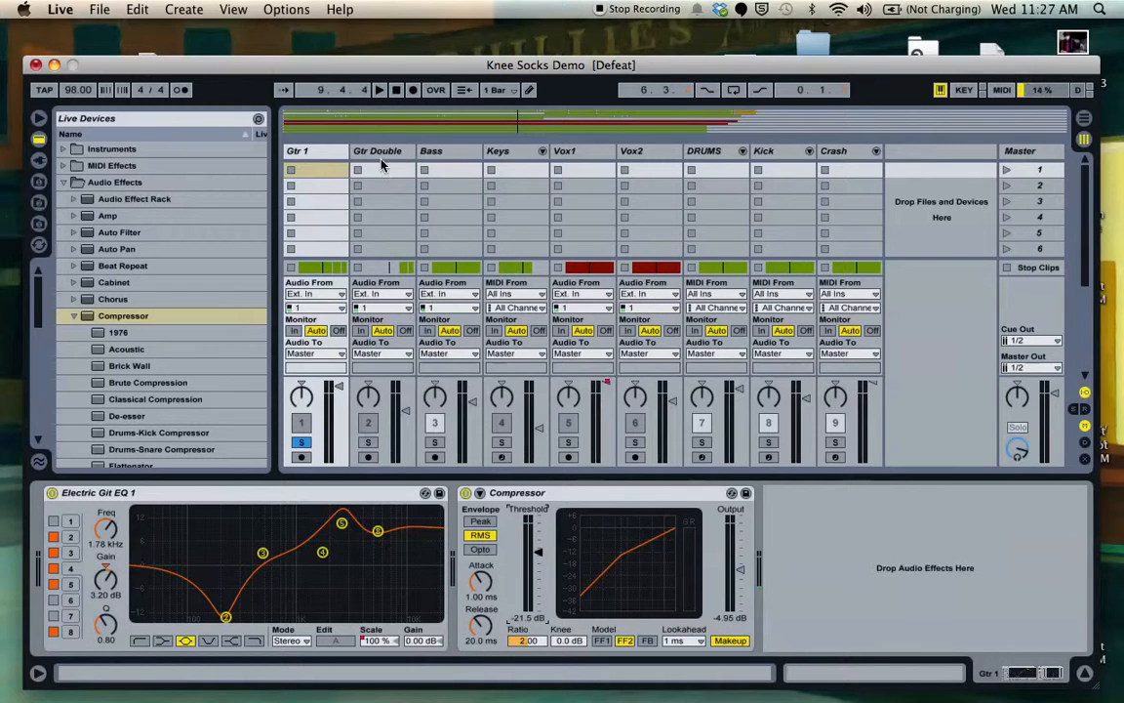
Solo the Bass track, set its Compressor's knee to 3.8 dB and check the available Lookahead times
{"action": "left_click", "coordinate": [434, 151]}
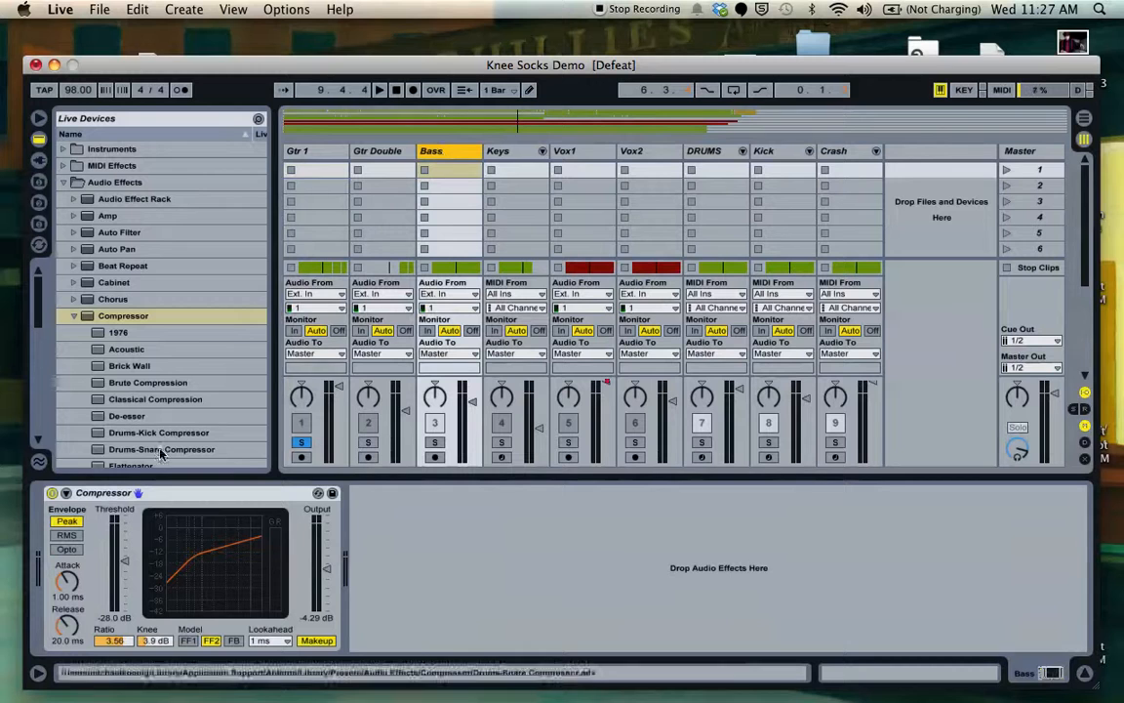
{"action": "left_click", "coordinate": [435, 444]}
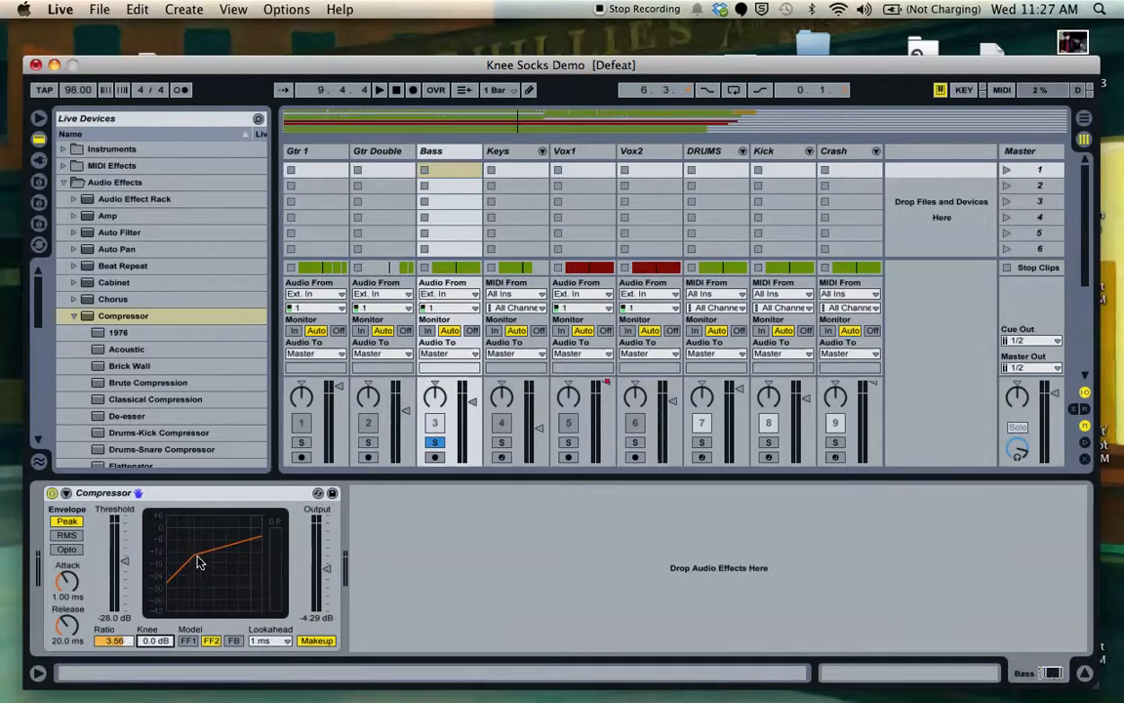
{"action": "left_click_drag", "start_coordinate": [159, 643], "coordinate": [159, 641]}
{"action": "left_click_drag", "start_coordinate": [159, 641], "coordinate": [159, 646]}
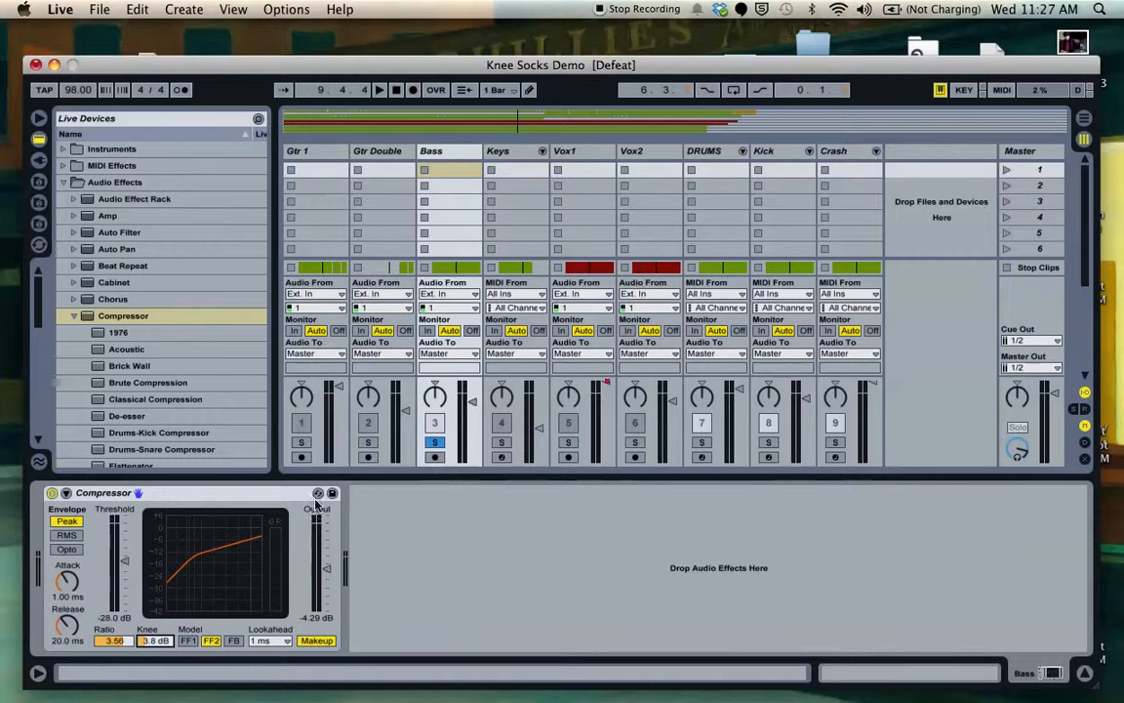
{"action": "left_click", "coordinate": [269, 641]}
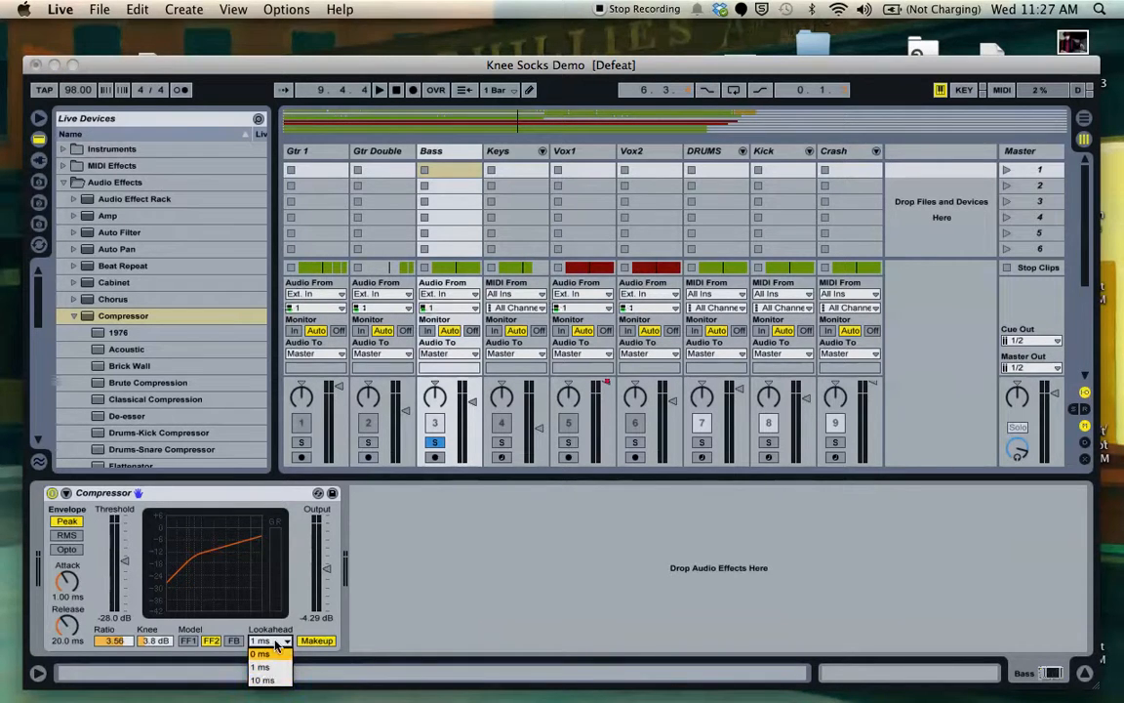
{"action": "left_click", "coordinate": [277, 642]}
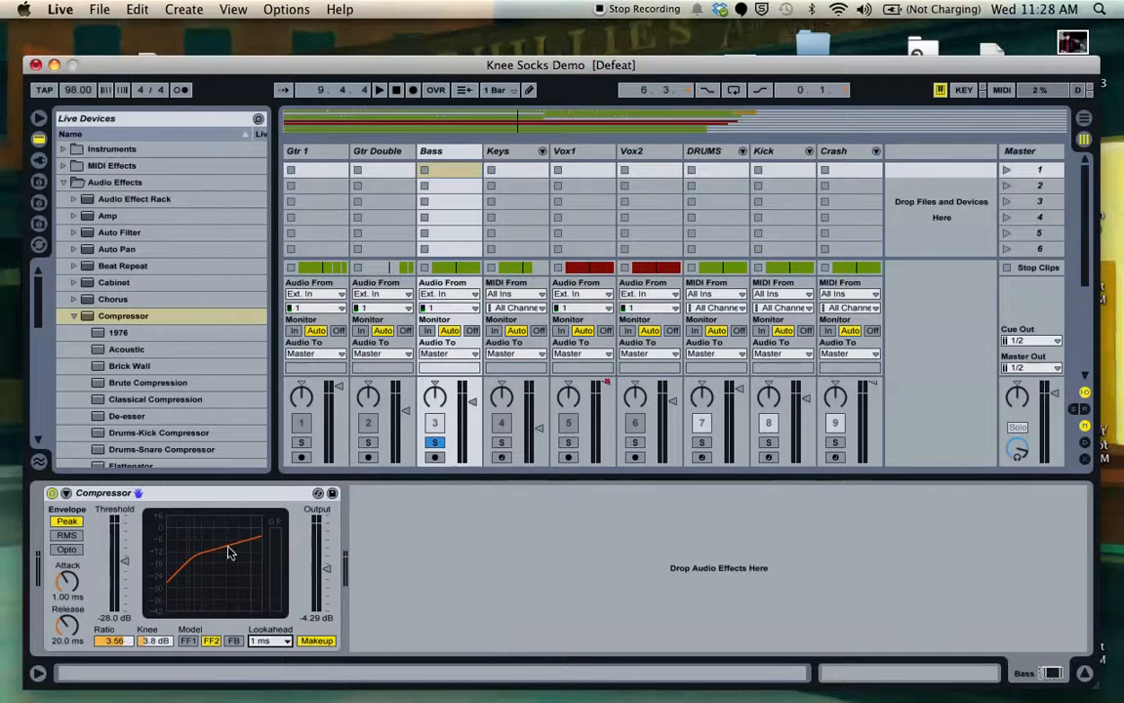
Turn off the Bass solo and sidechain its Compressor to the Kick track's Post FX signal
{"action": "left_click", "coordinate": [65, 493]}
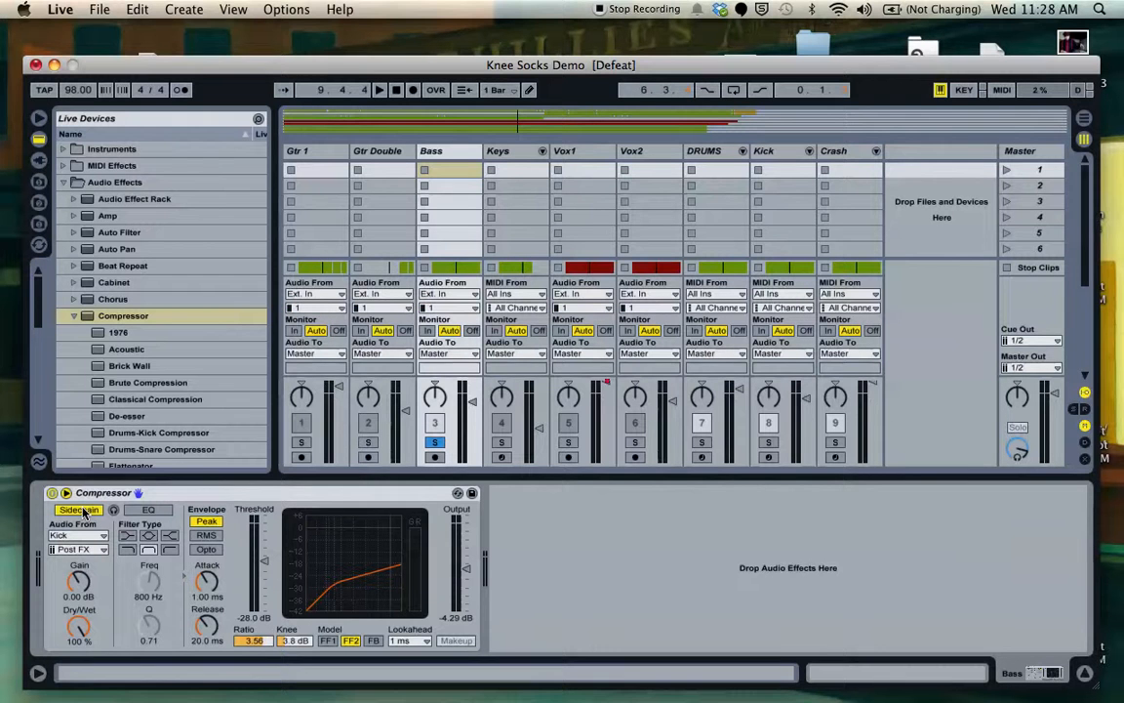
{"action": "left_click", "coordinate": [439, 444]}
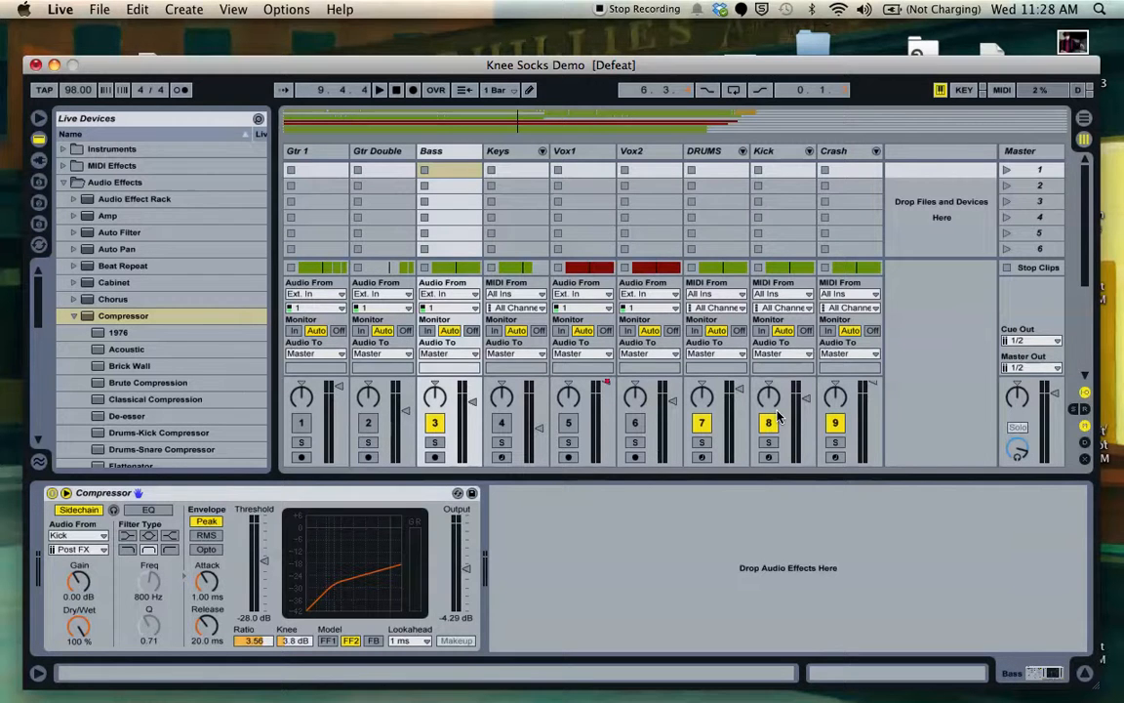
{"action": "left_click", "coordinate": [101, 537]}
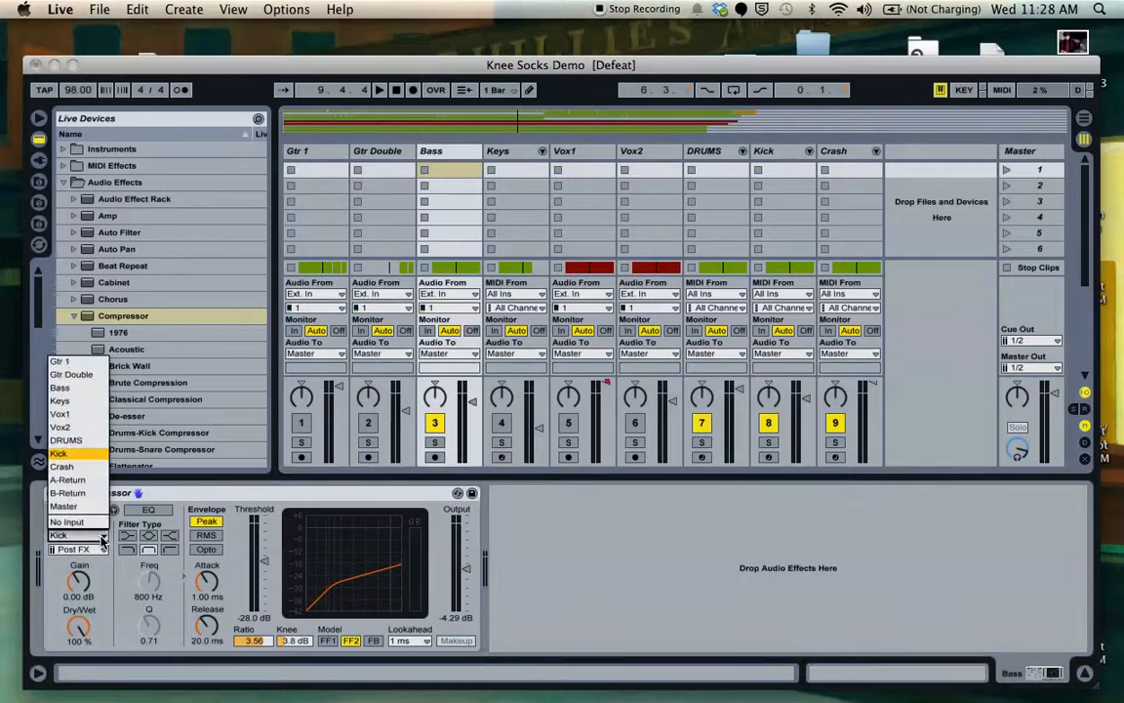
{"action": "left_click", "coordinate": [81, 455]}
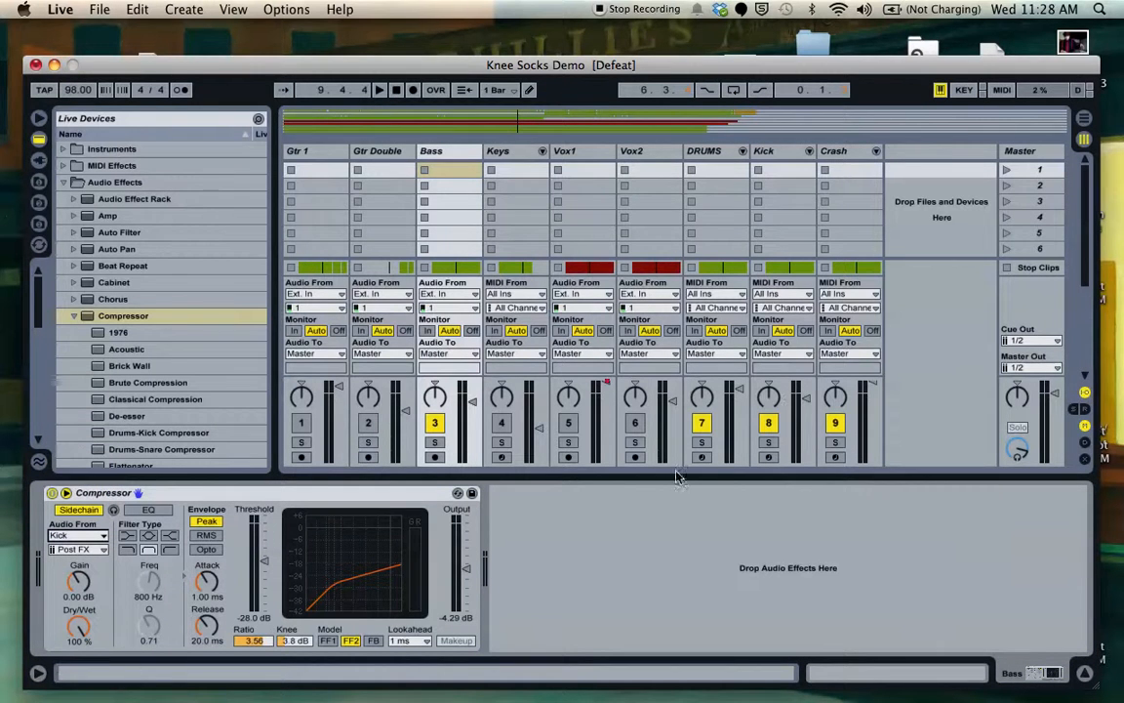
{"action": "left_click", "coordinate": [78, 549]}
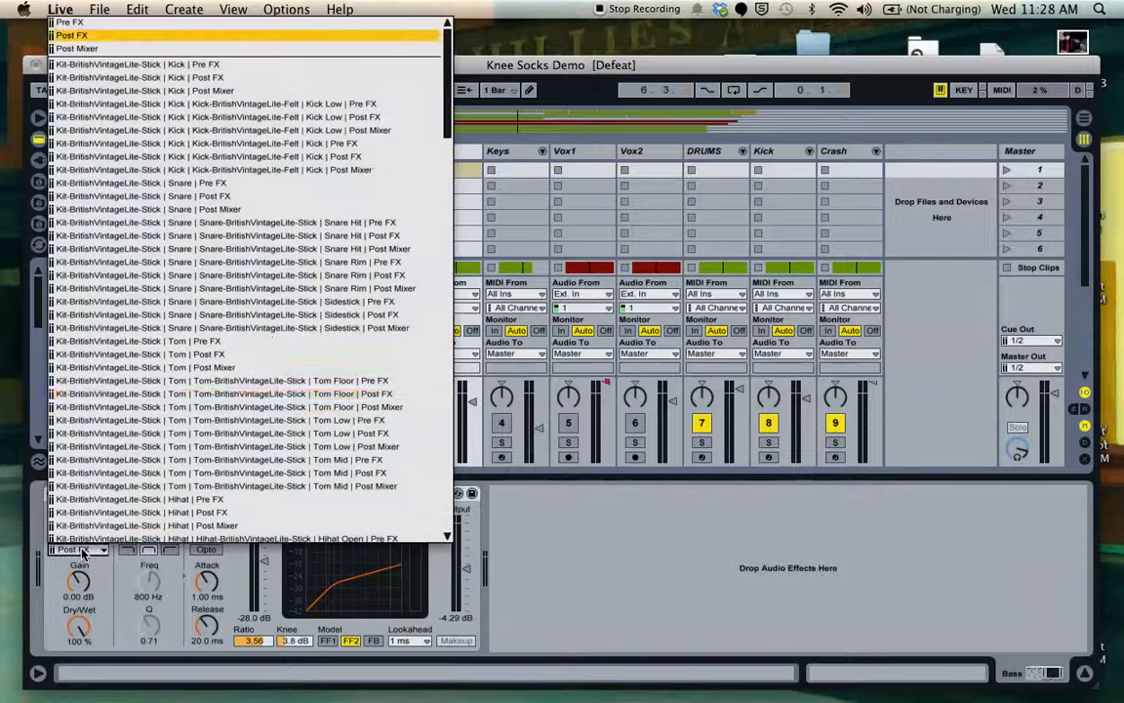
{"action": "left_click", "coordinate": [96, 553]}
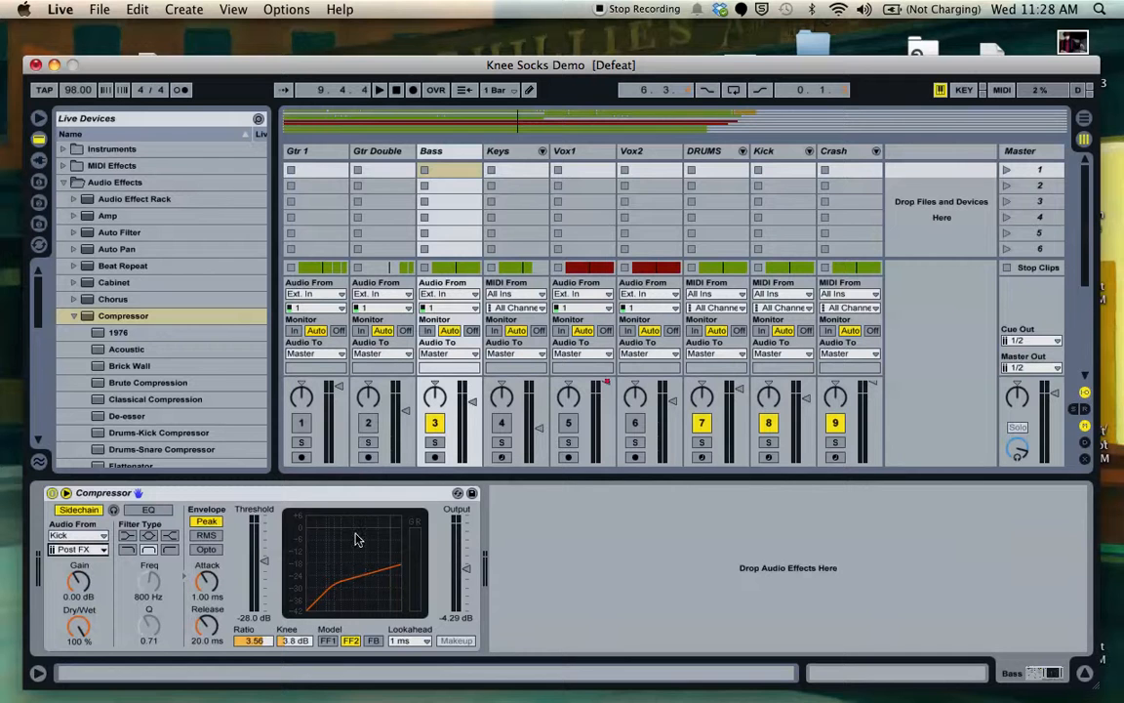
Play the song and set the sidechained Bass Compressor's ratio to 14.2 and threshold to -18.8 dB
{"action": "key", "text": "space"}
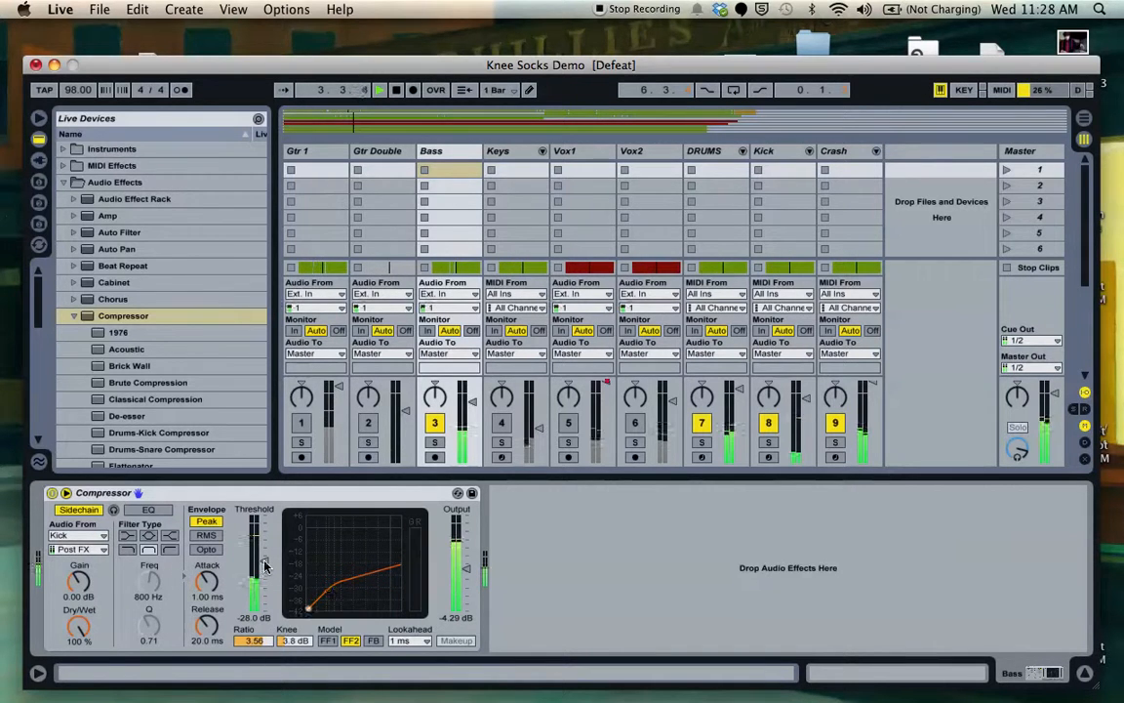
{"action": "mouse_move", "coordinate": [266, 564]}
{"action": "left_mouse_down"}
{"action": "mouse_move", "coordinate": [263, 516]}
{"action": "mouse_move", "coordinate": [263, 546]}
{"action": "left_mouse_up"}
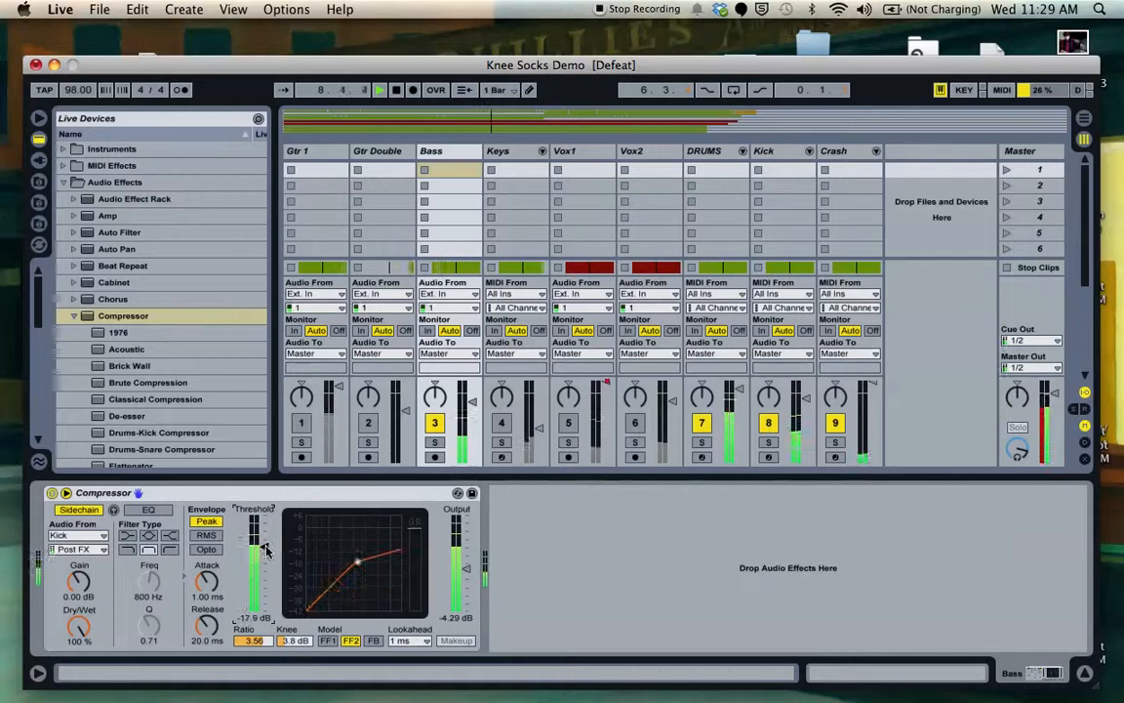
{"action": "left_click_drag", "start_coordinate": [261, 641], "coordinate": [261, 601]}
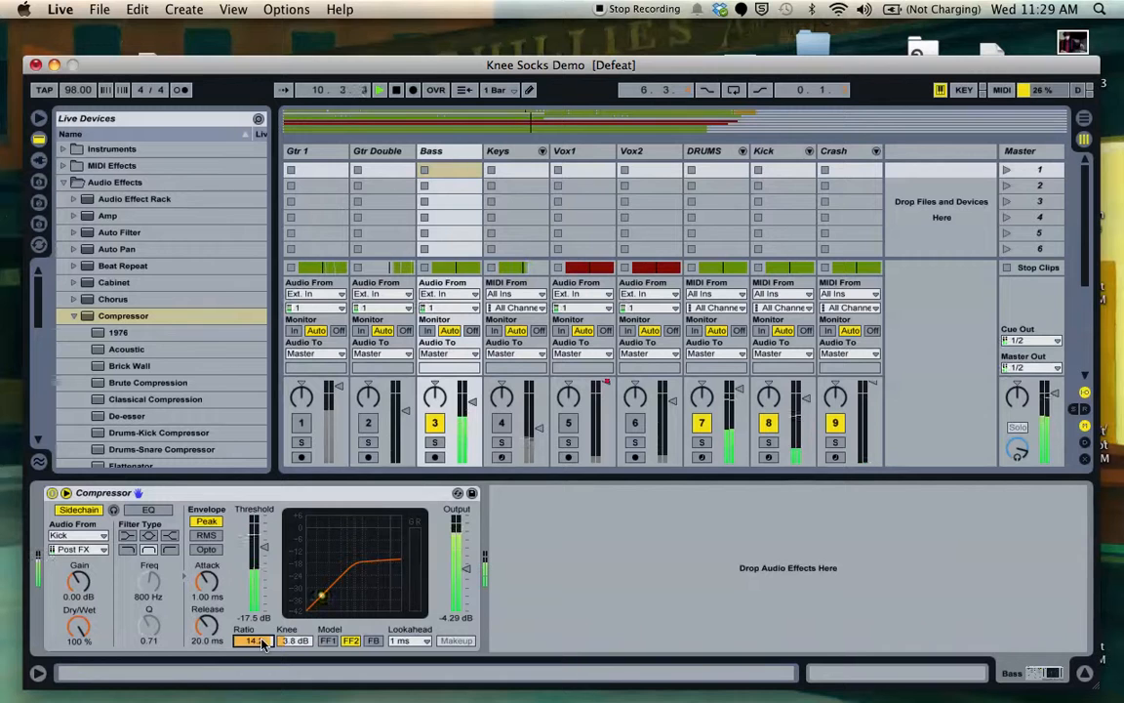
{"action": "mouse_move", "coordinate": [264, 540]}
{"action": "left_mouse_down"}
{"action": "mouse_move", "coordinate": [265, 524]}
{"action": "mouse_move", "coordinate": [264, 560]}
{"action": "mouse_move", "coordinate": [265, 550]}
{"action": "left_mouse_up"}
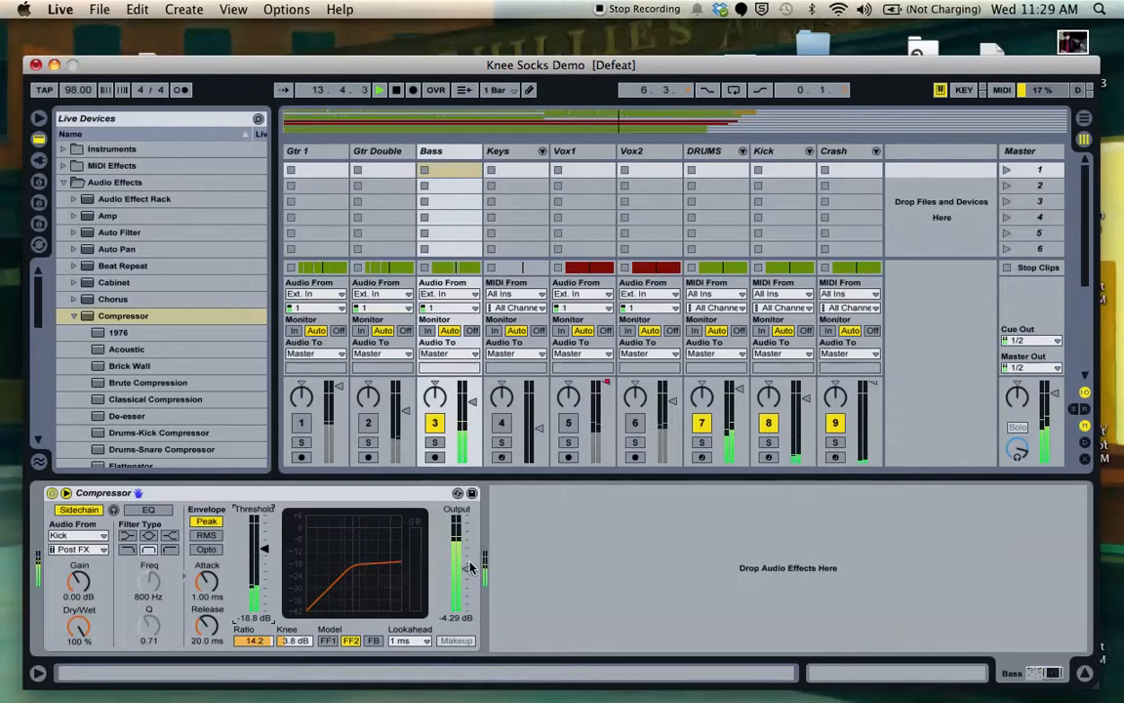